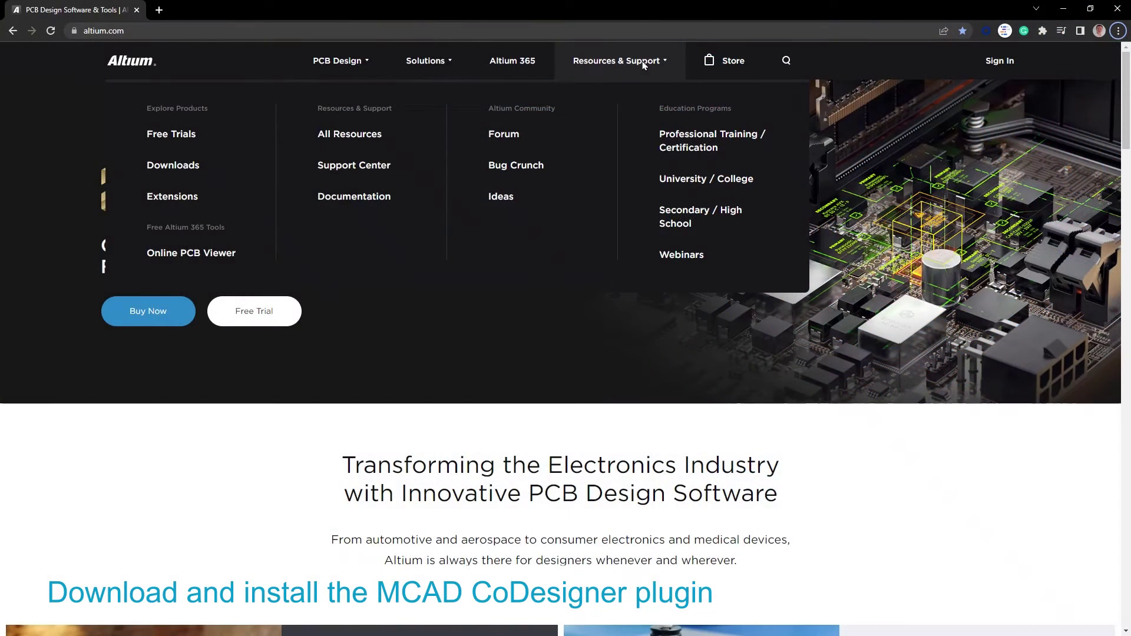
Download the Autodesk Fusion 360 CoDesigner plugin installer from Altium's Downloads page.
left_click(157, 169)
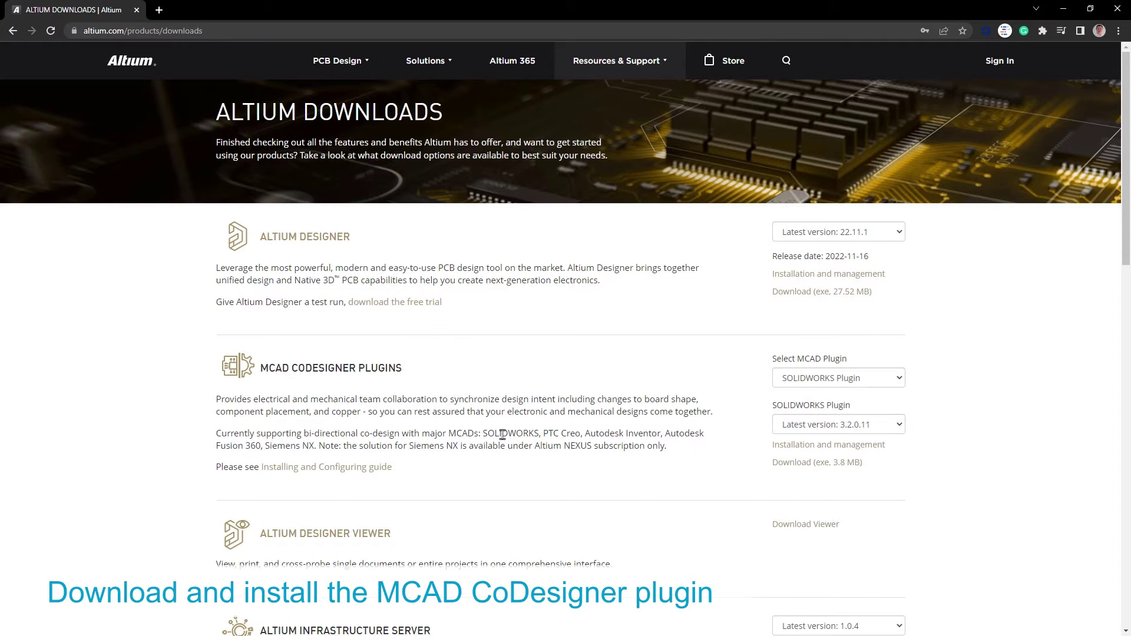
left_click(851, 380)
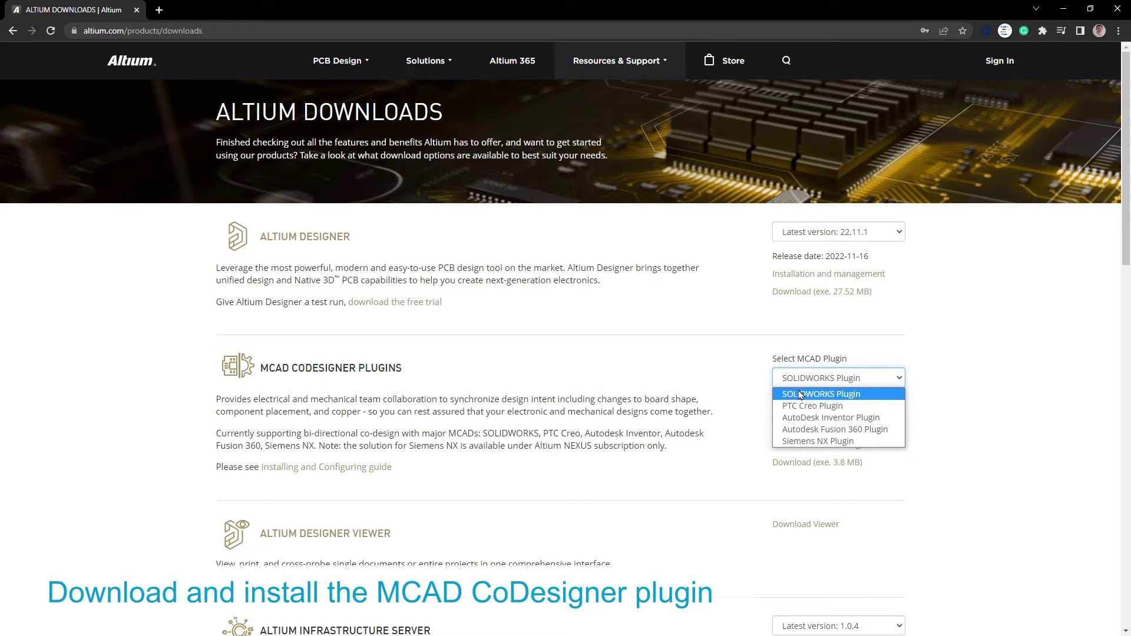
left_click(886, 431)
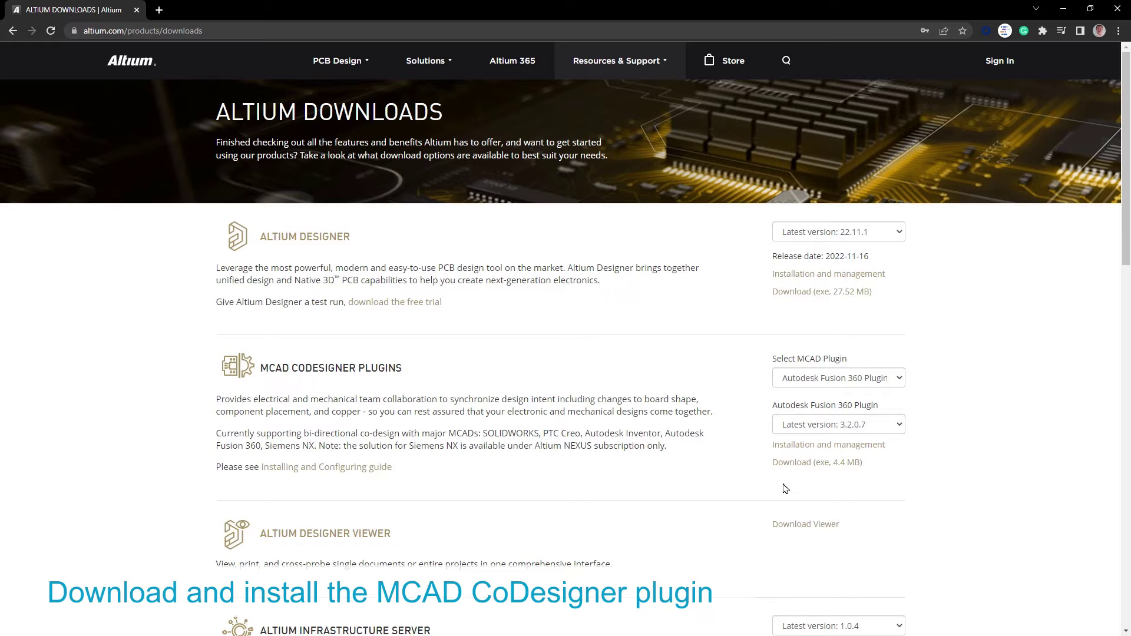
left_click(804, 463)
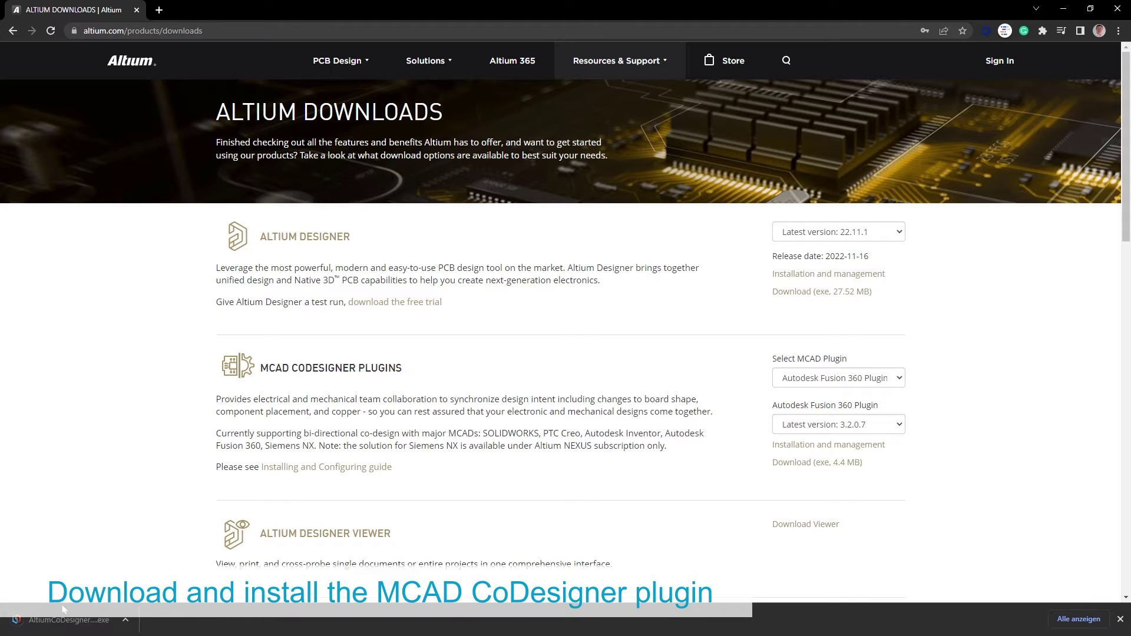
Run the CoDesigner installer, accept the license agreement, and finish the installation.
left_click(77, 625)
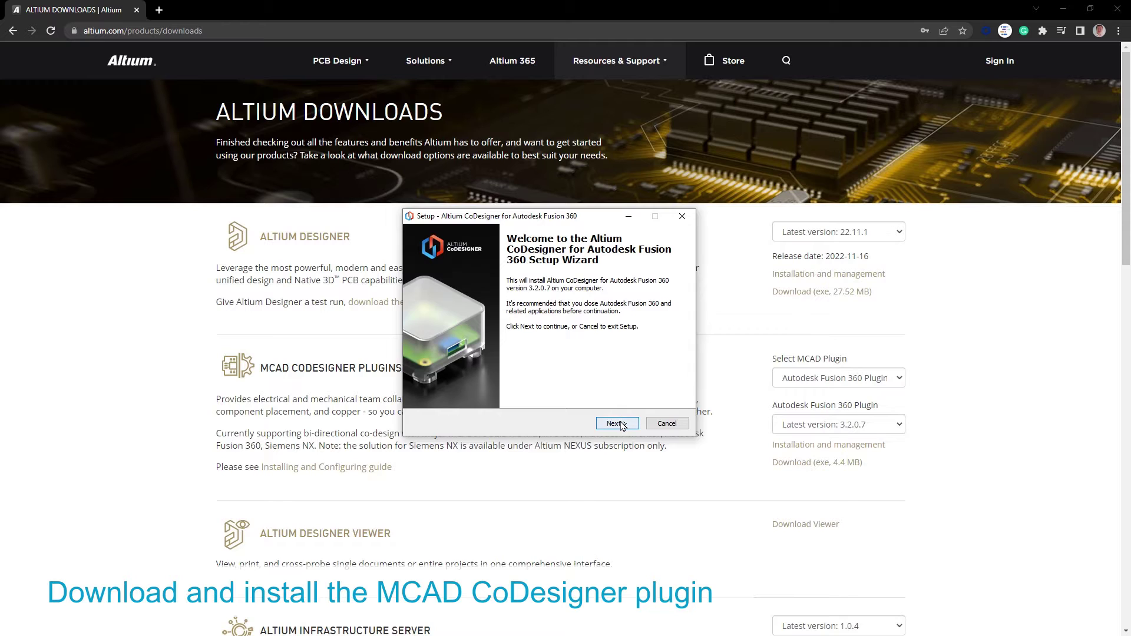
left_click(618, 423)
left_click(620, 424)
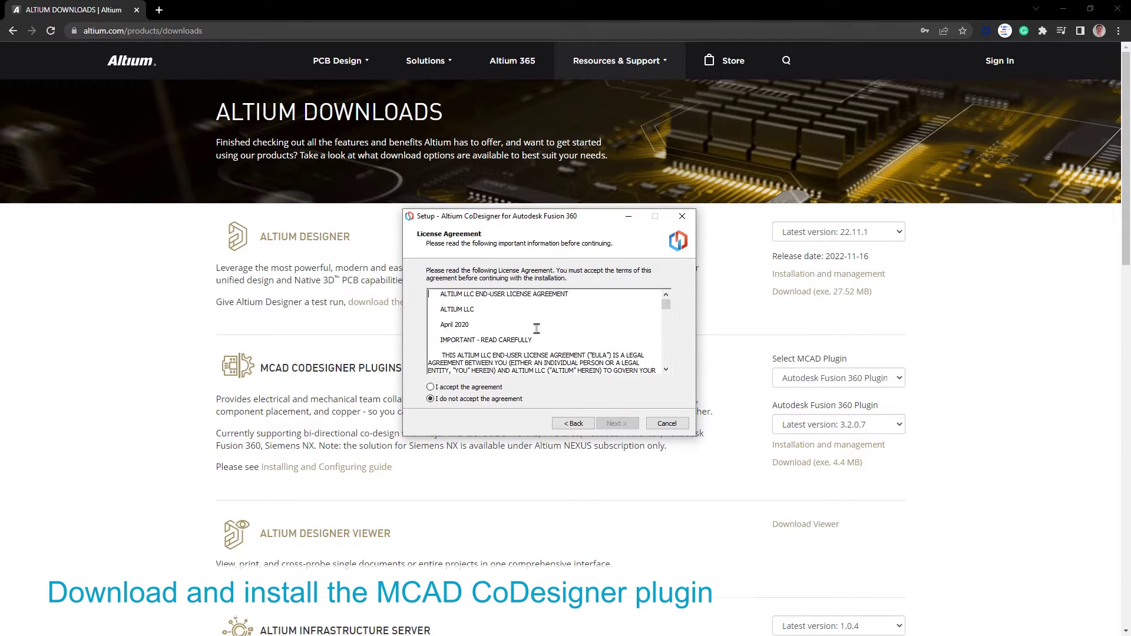
left_click(457, 387)
left_click(619, 423)
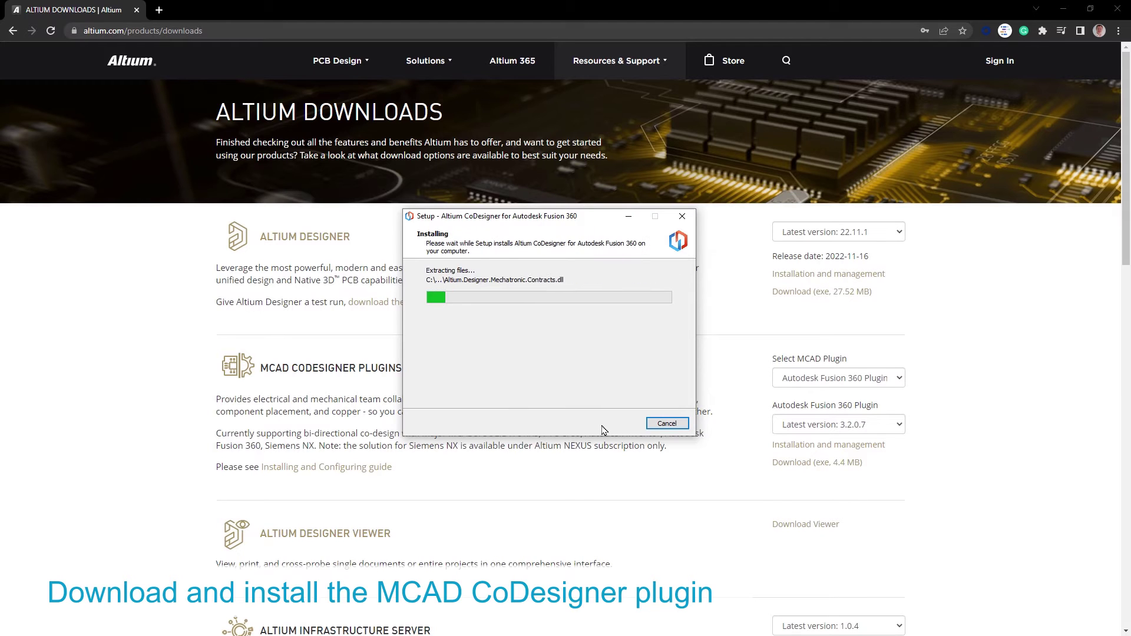
left_click(618, 424)
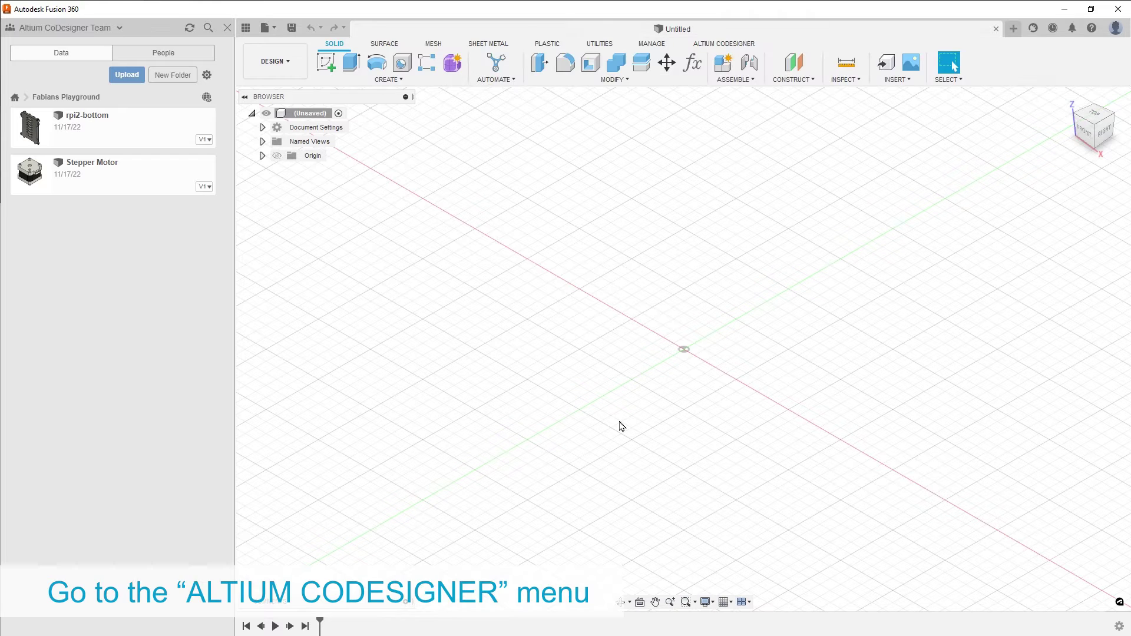
Open the Altium CoDesigner sign-in window from its ribbon tab and centre it on screen.
left_click(717, 45)
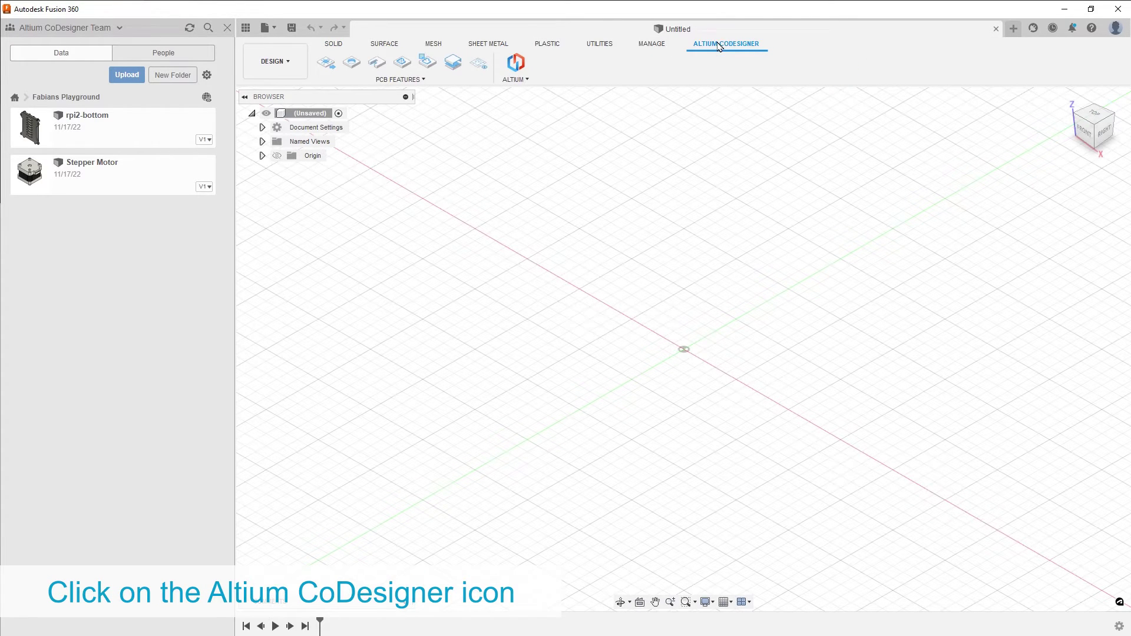
left_click(517, 67)
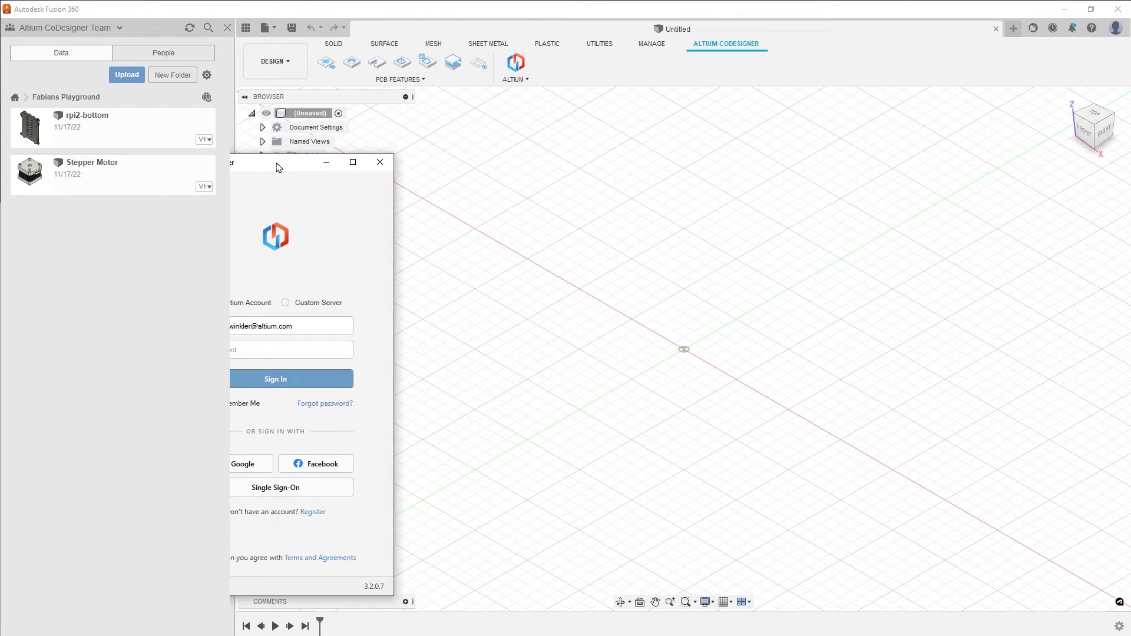
left_click_drag(276, 168, 641, 102)
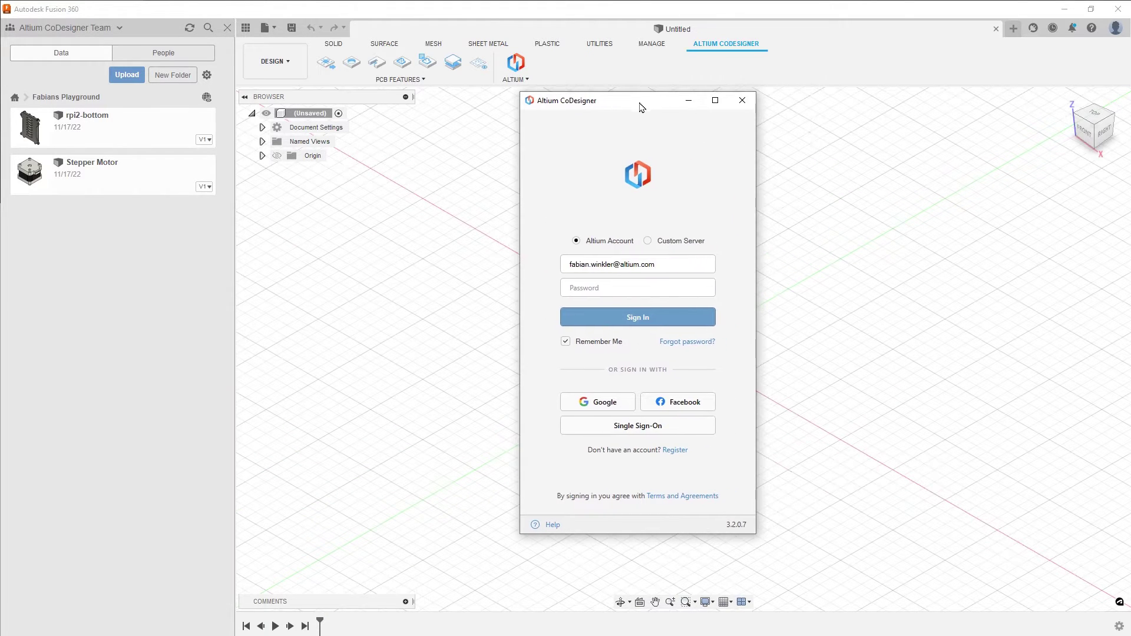
Start a new Altium account registration by submitting a fresh email address.
left_click(677, 450)
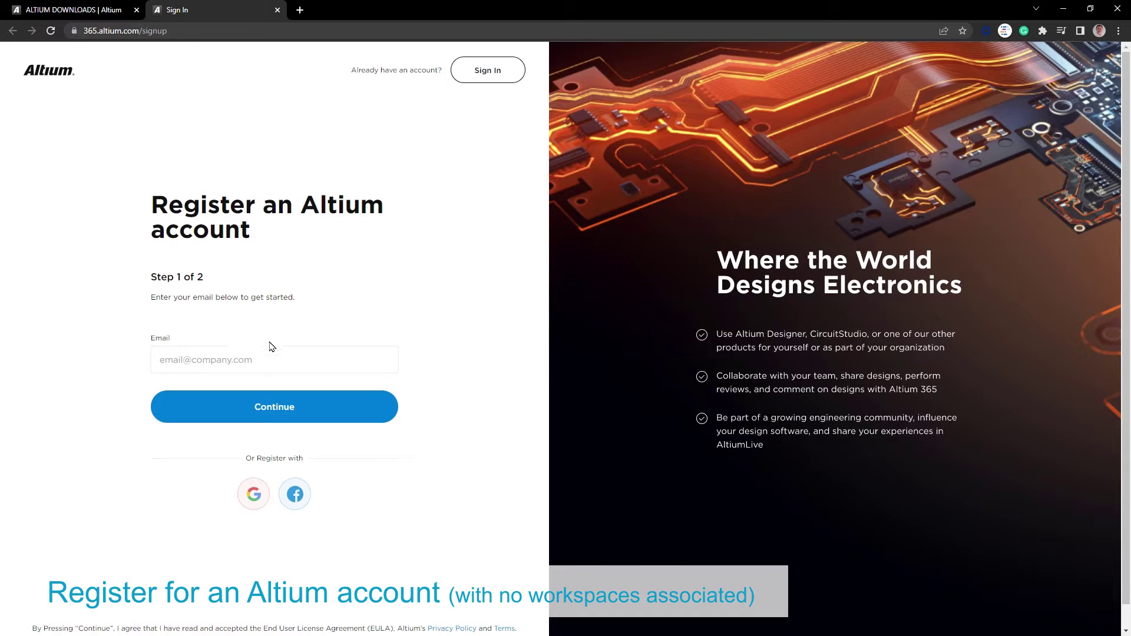
left_click(271, 353)
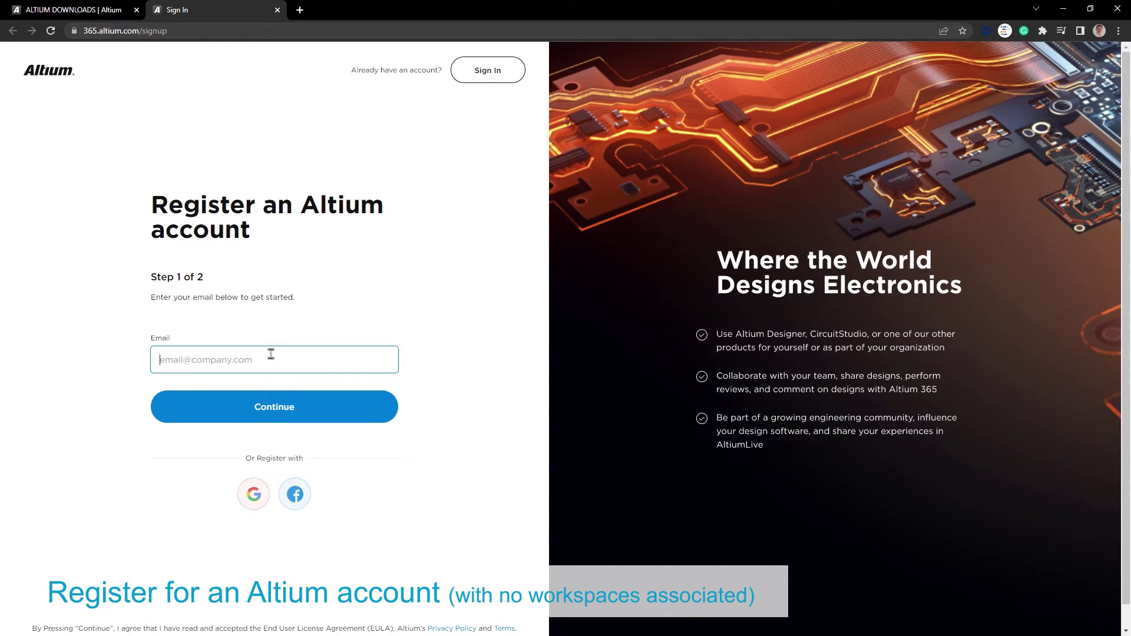
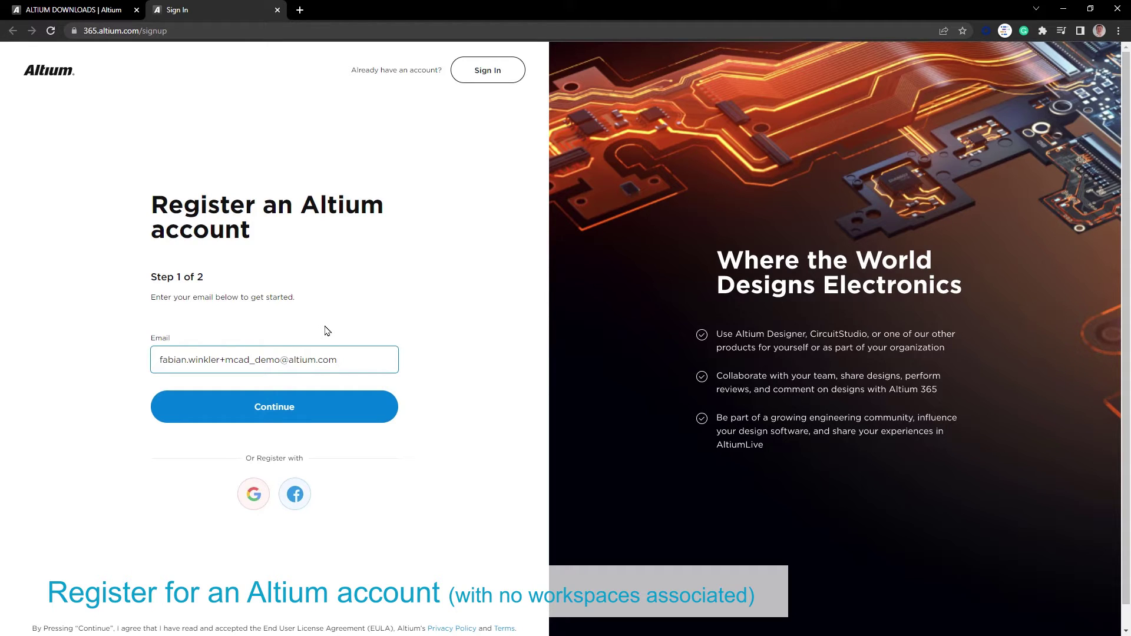
key("Return")
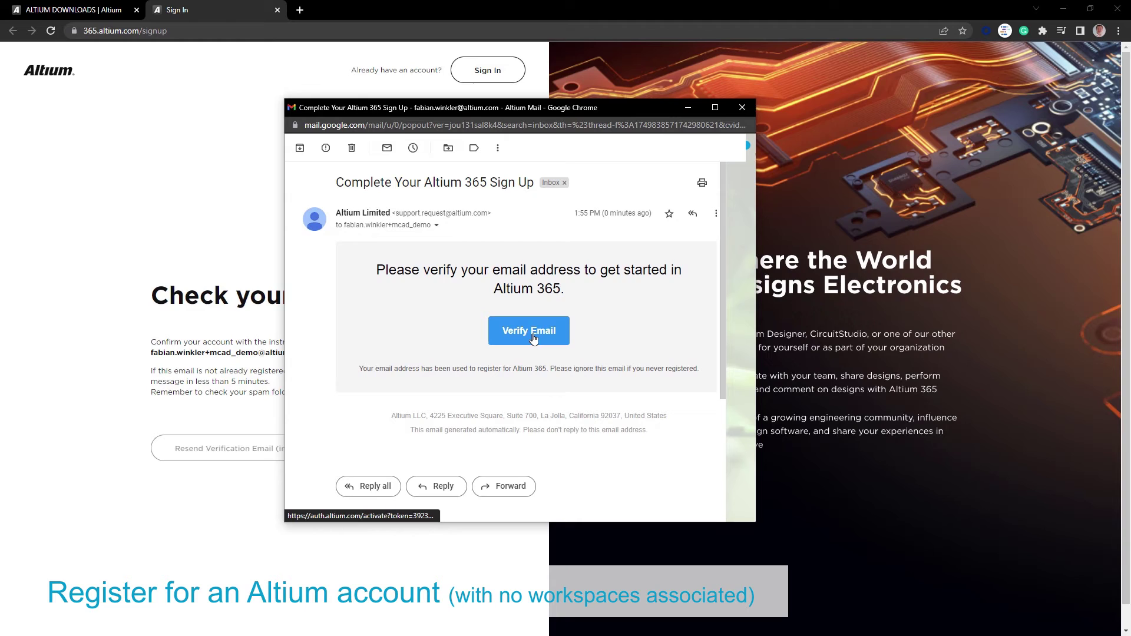
Verify the email, enter first name, last name and password, and register the account.
left_click(555, 372)
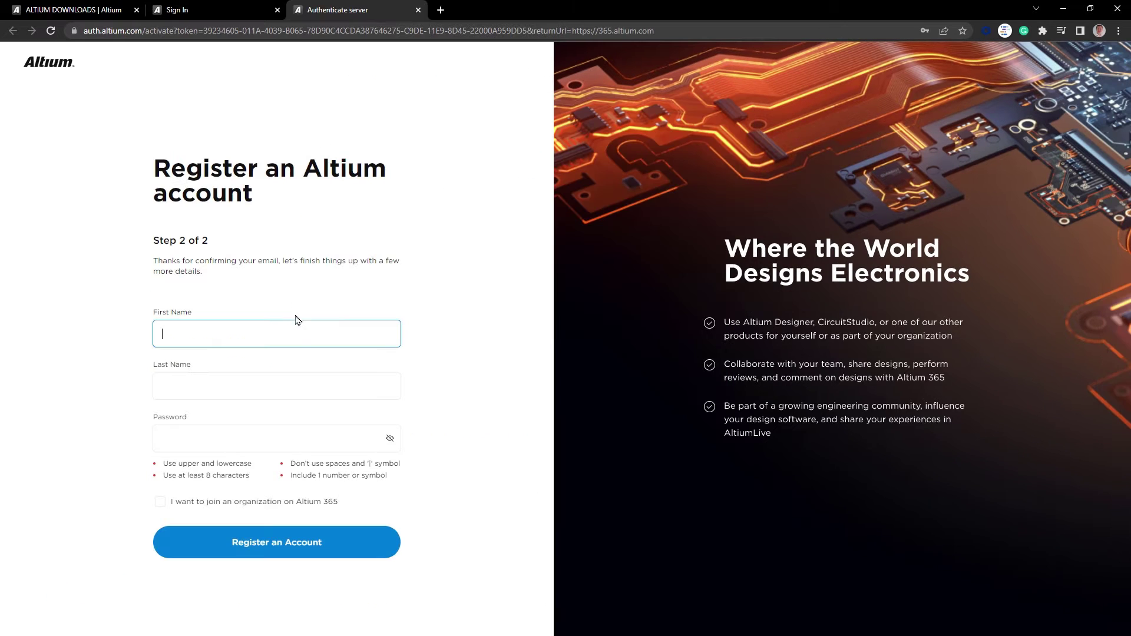
left_click(293, 331)
key("Tab")
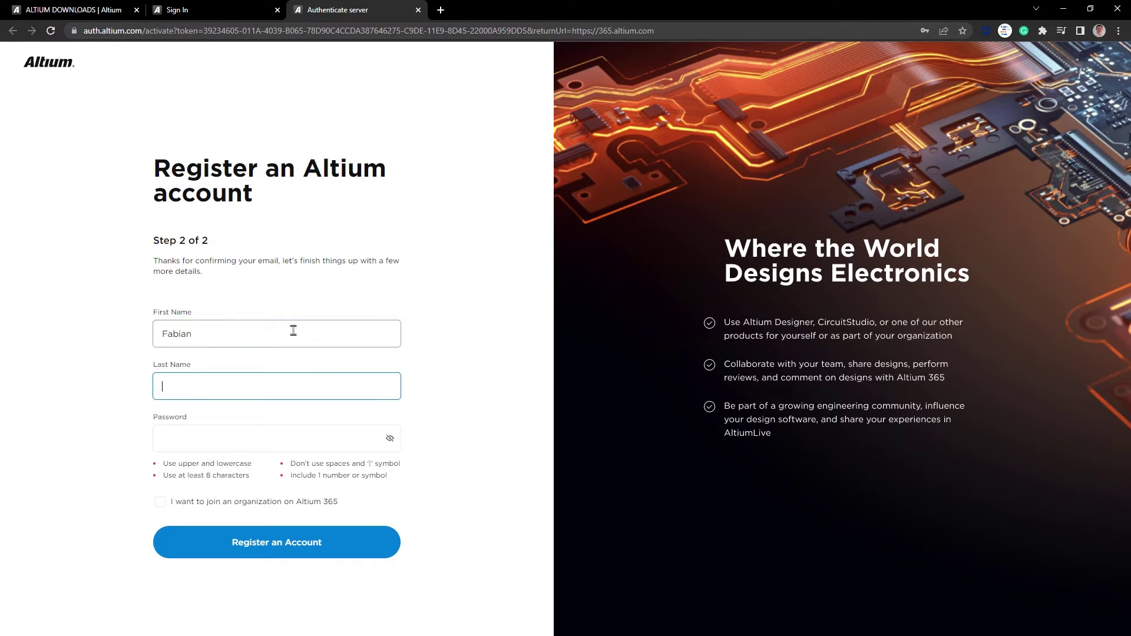
type("inkler")
key("Tab")
type("**")
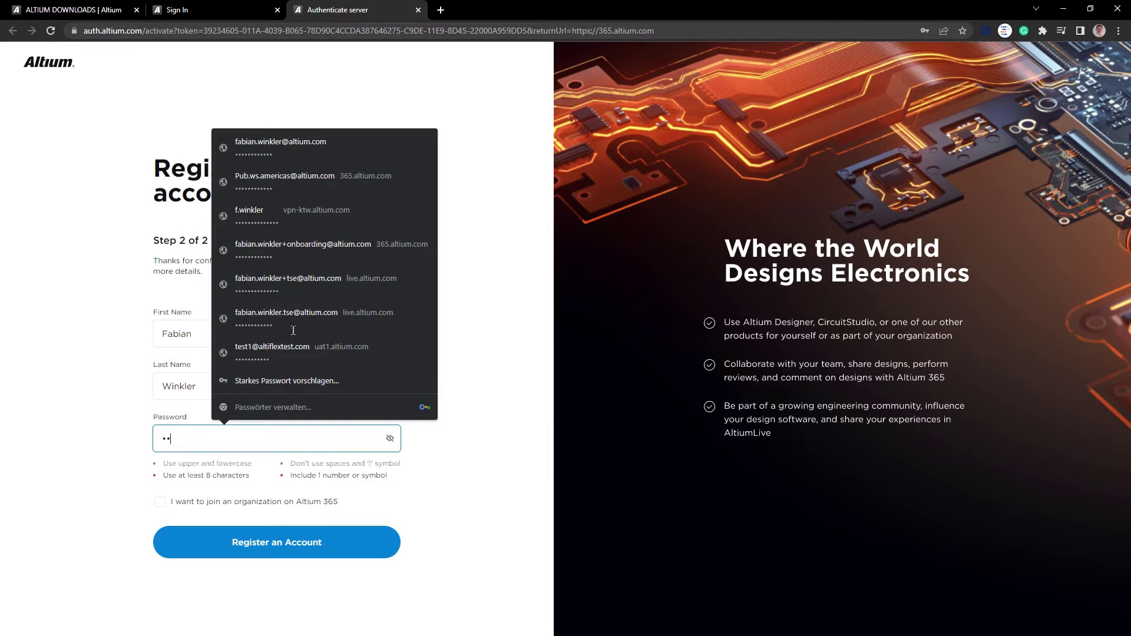
type("*****")
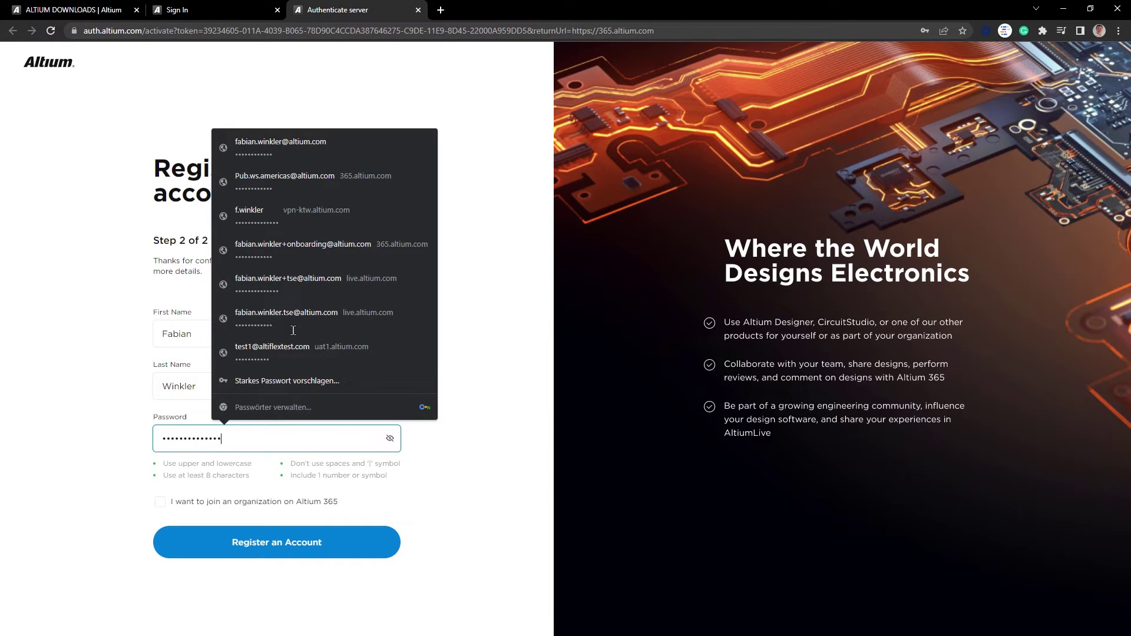
left_click(227, 568)
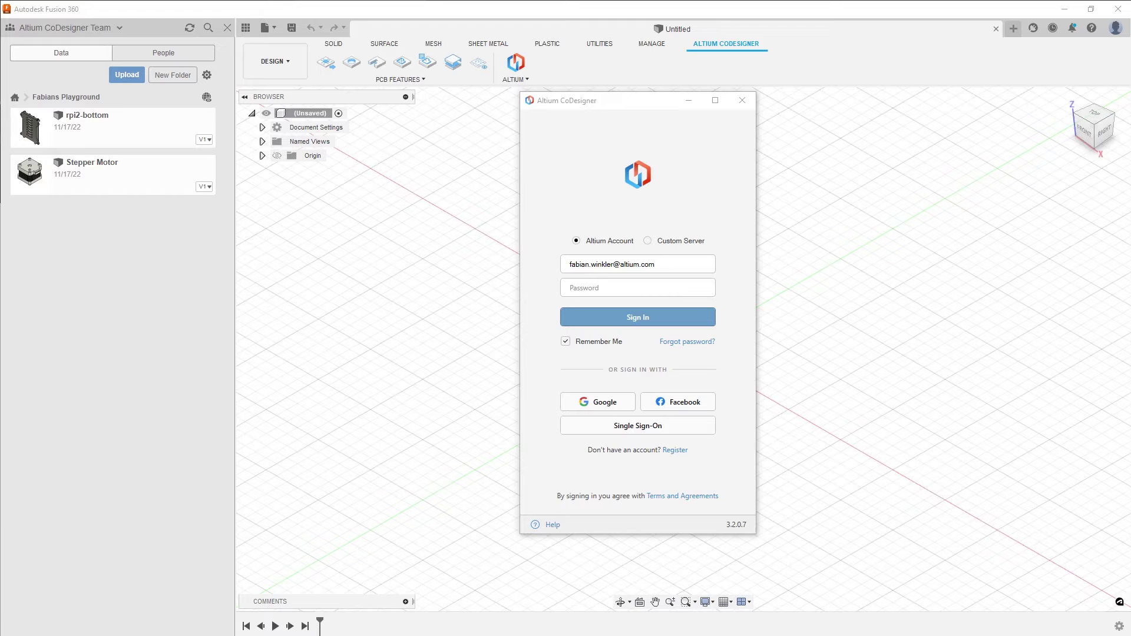
Sign in to CoDesigner with the new account's email and password.
left_click(662, 262)
type("+mcad_demo")
key("Tab")
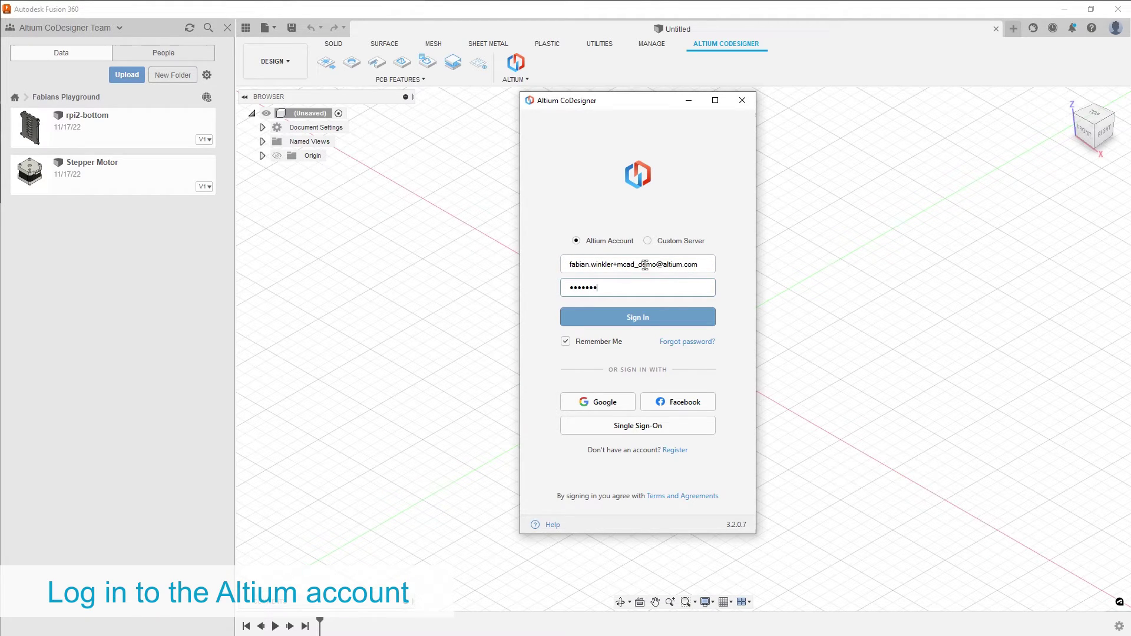
key("Return")
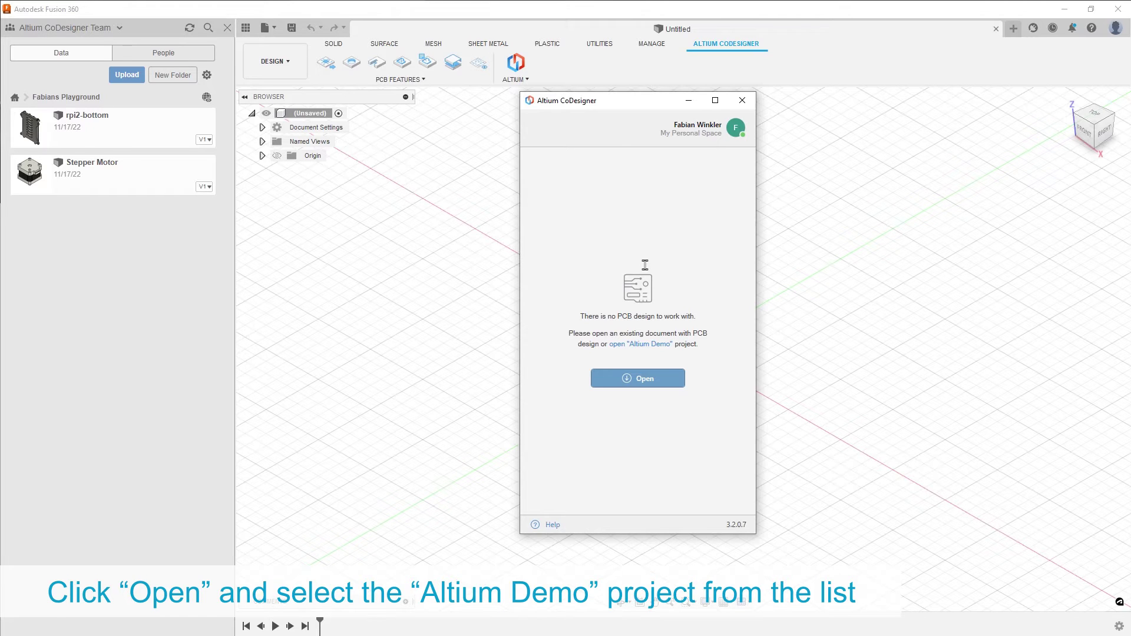
Open the USB BT Dongle (Altium Demo) project from the CoDesigner panel.
left_click(663, 381)
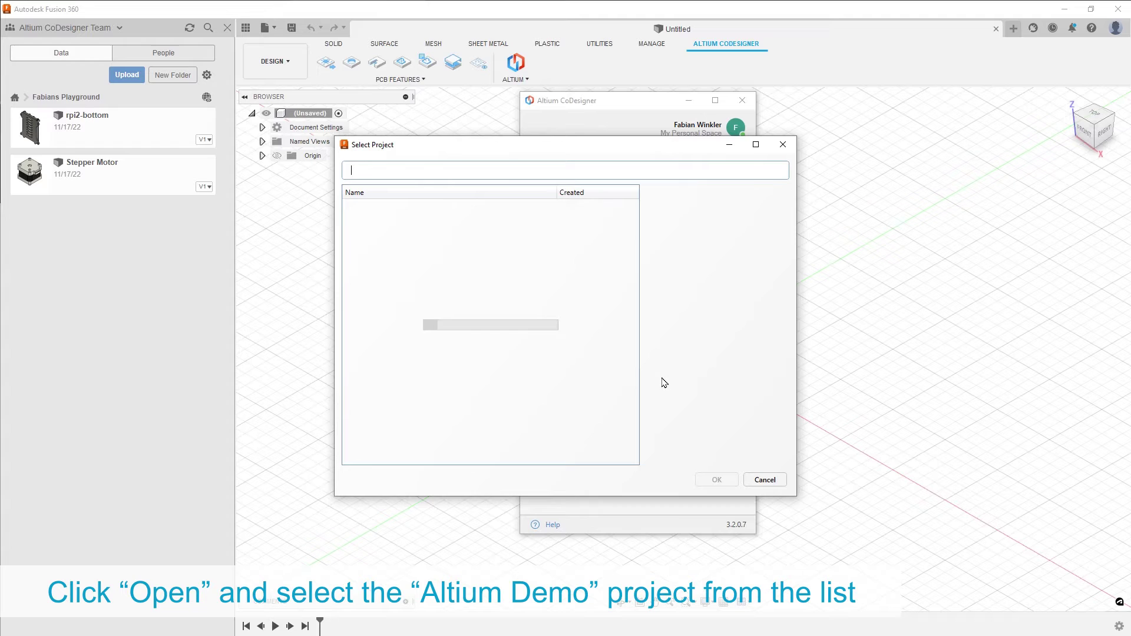
left_click(366, 210)
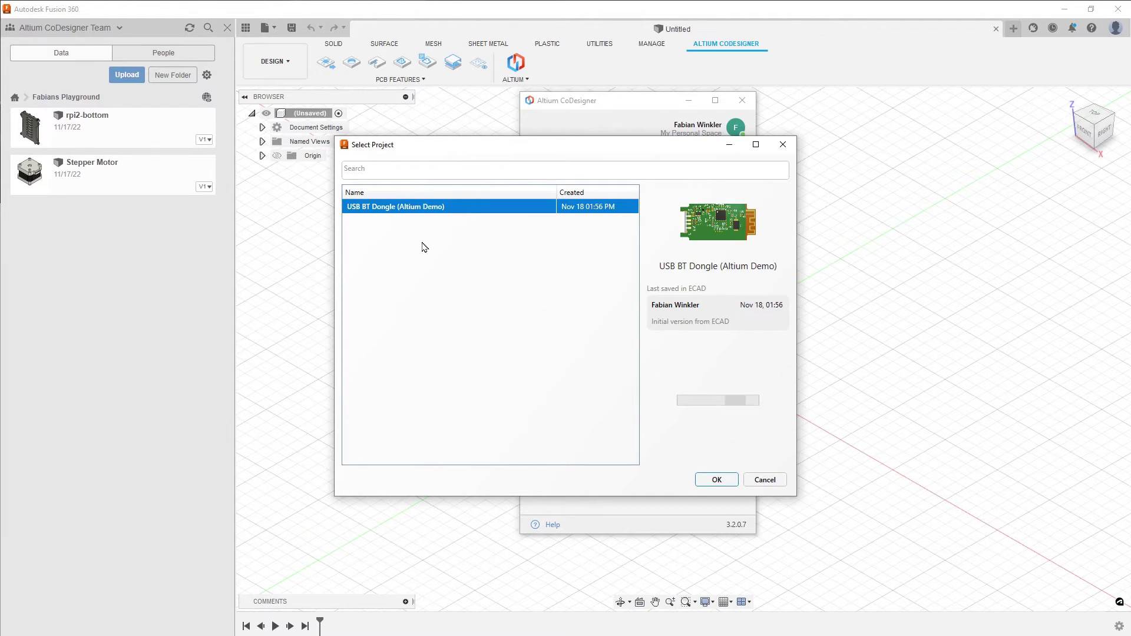
left_click(717, 480)
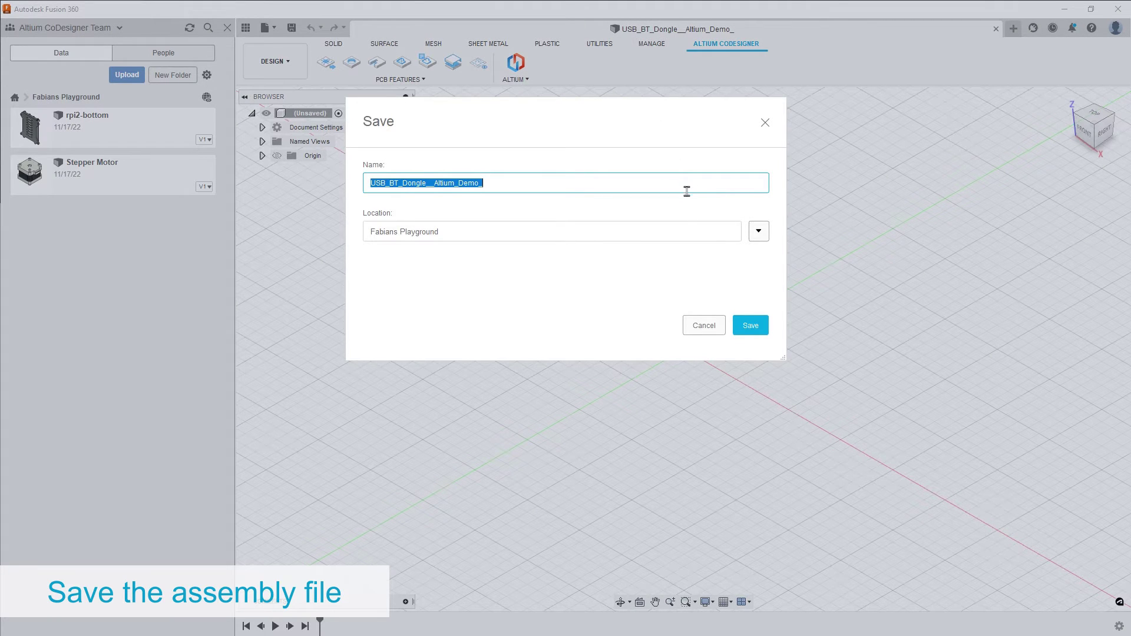
Save the dongle assembly under its default name and location.
left_click(758, 328)
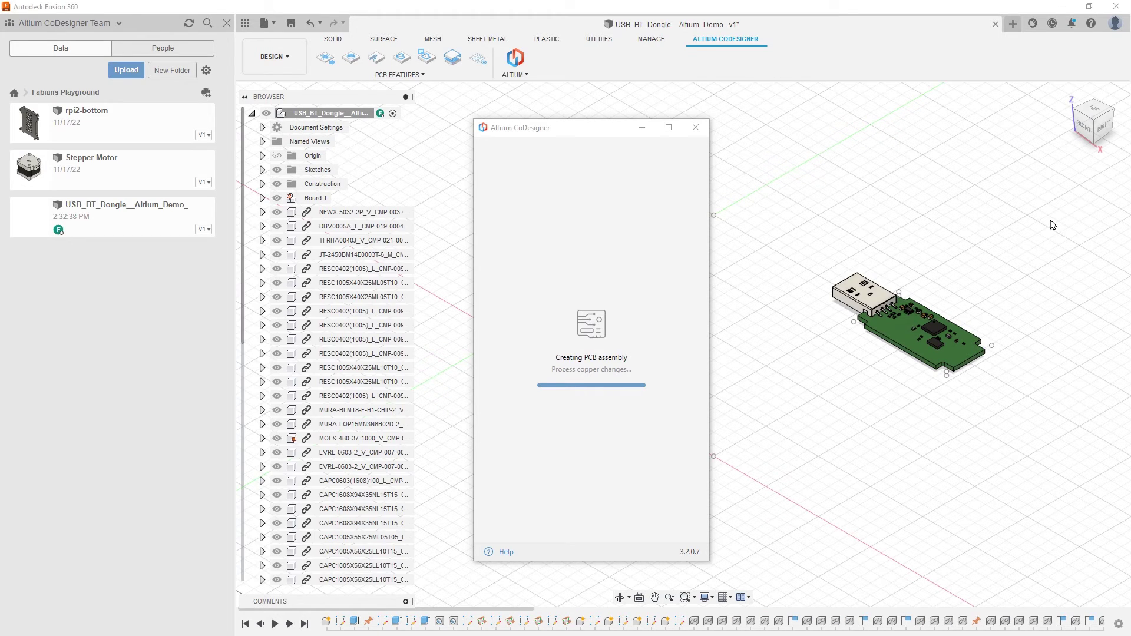
scroll(1051, 225, "up", 5)
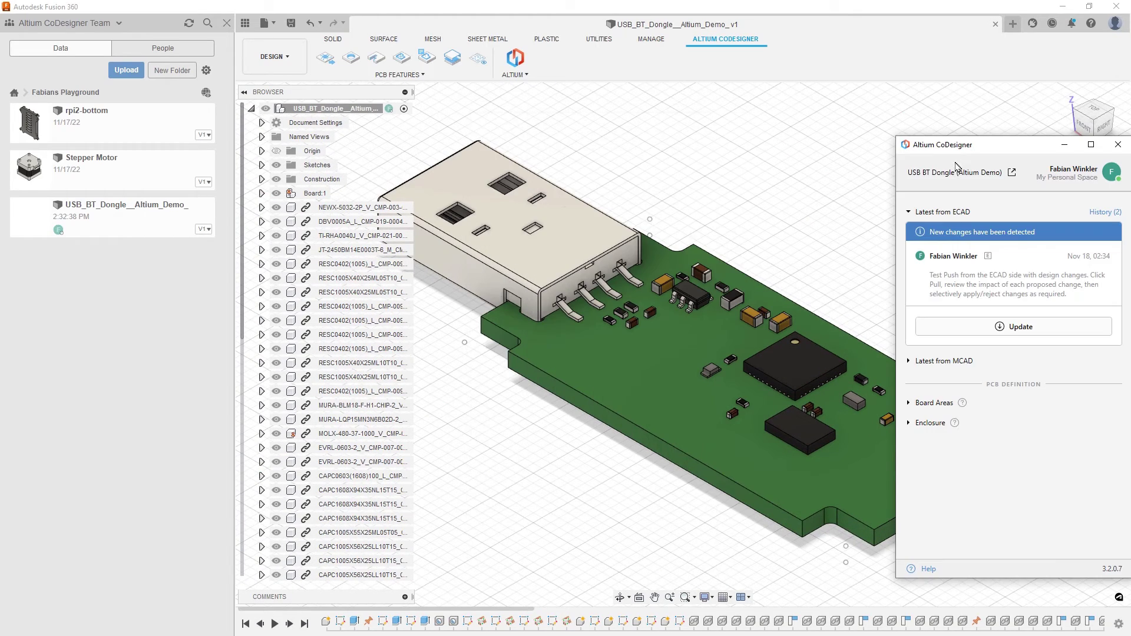
scroll(619, 477, "down", 3)
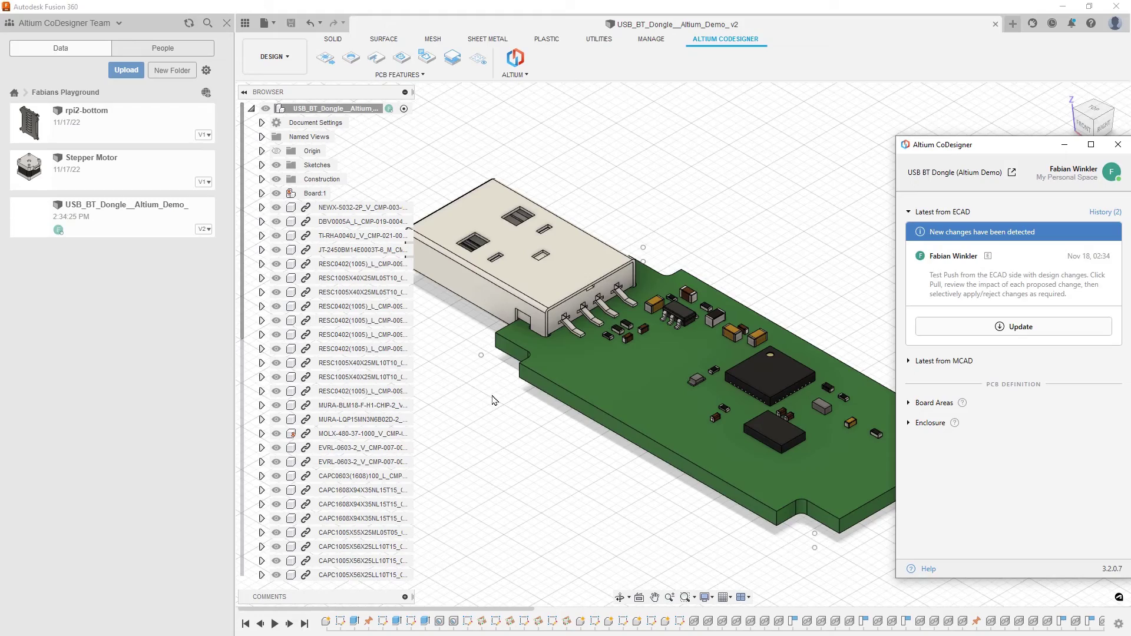
Orbit the view around the dongle board, from its underside back to a top view.
mouse_move(618, 493)
middle_mouse_down("shift")
mouse_move(603, 425)
mouse_move(616, 420)
middle_mouse_up("shift")
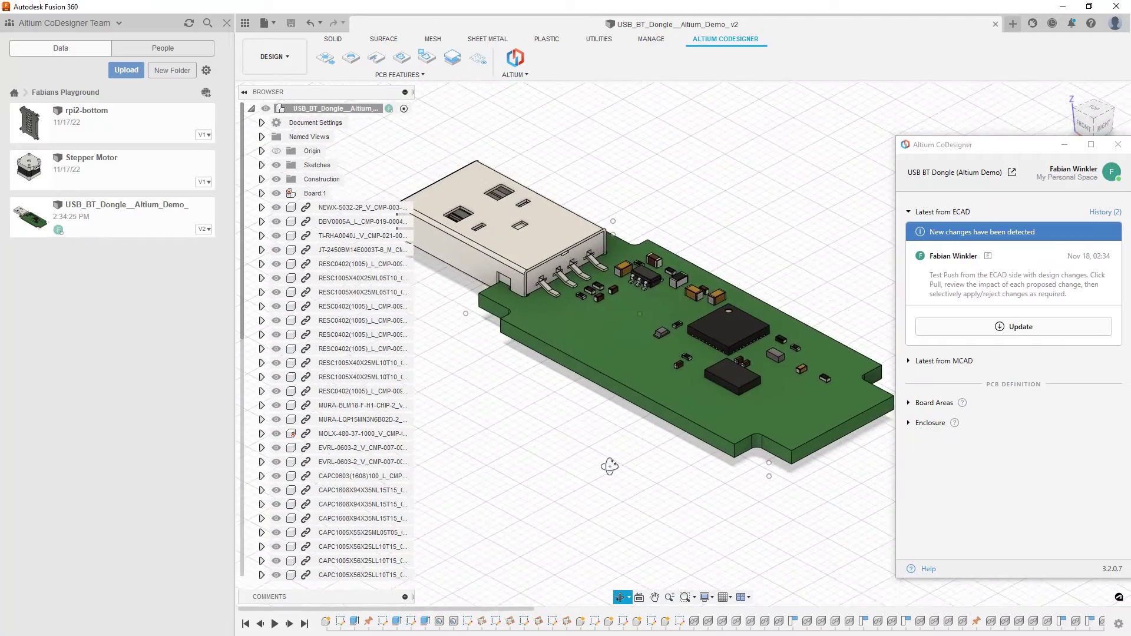
middle_click_drag(617, 420, 619, 475, "shift")
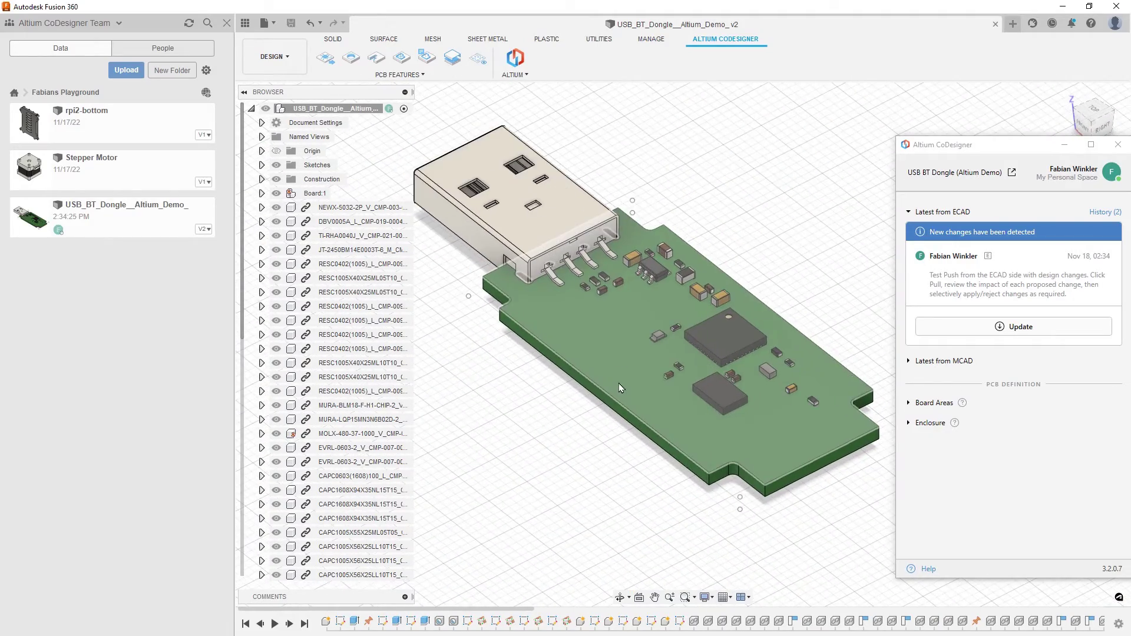
Fetch the ECAD updates and preview each of the three component placement changes.
left_click(1021, 326)
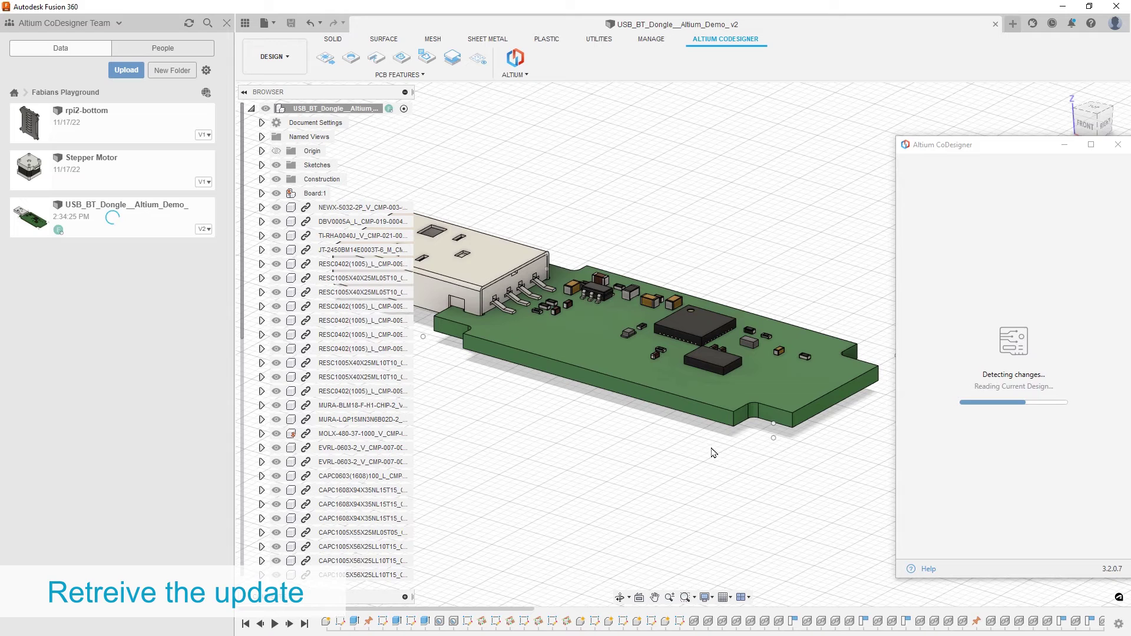
left_click(971, 335)
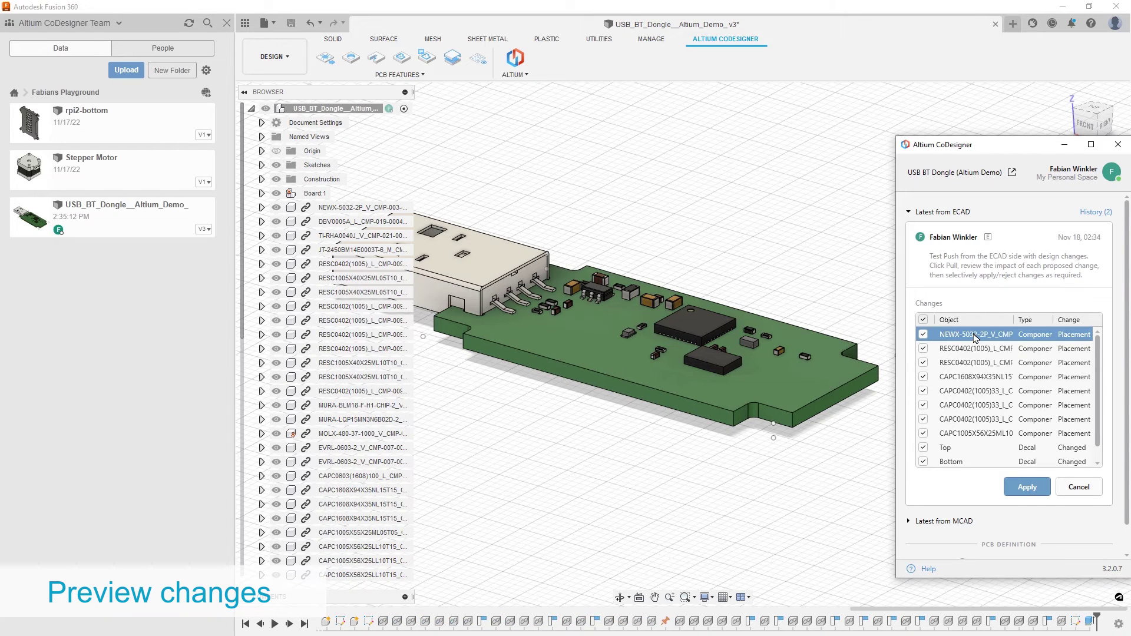
left_click(990, 349)
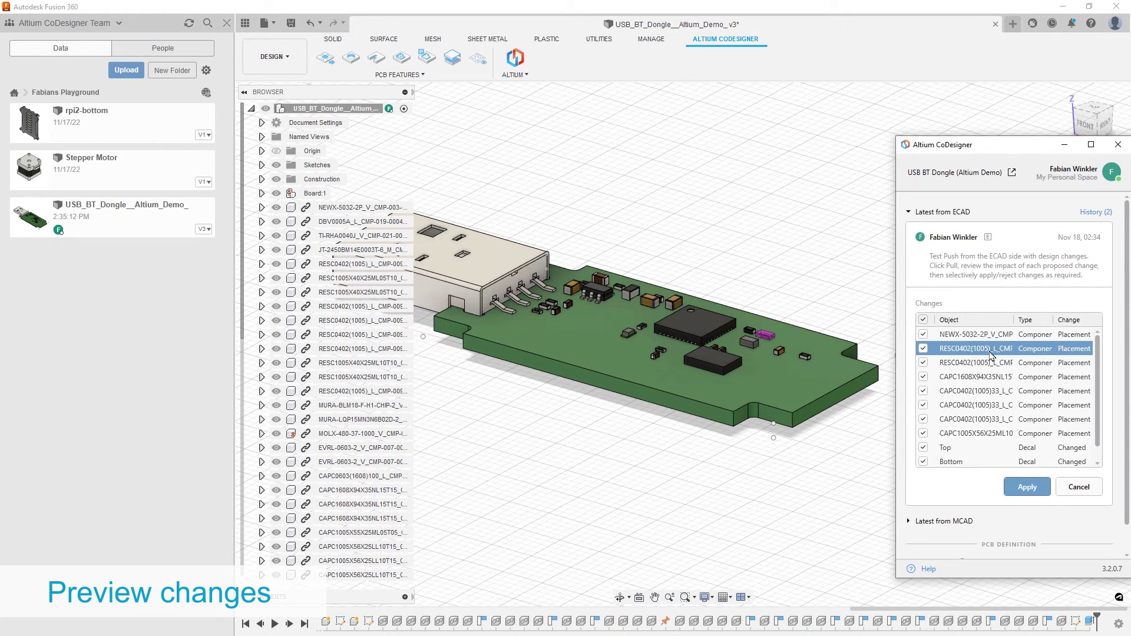
left_click(986, 363)
Toggle the third placement change off and back on, then apply all accepted changes.
left_click(924, 362)
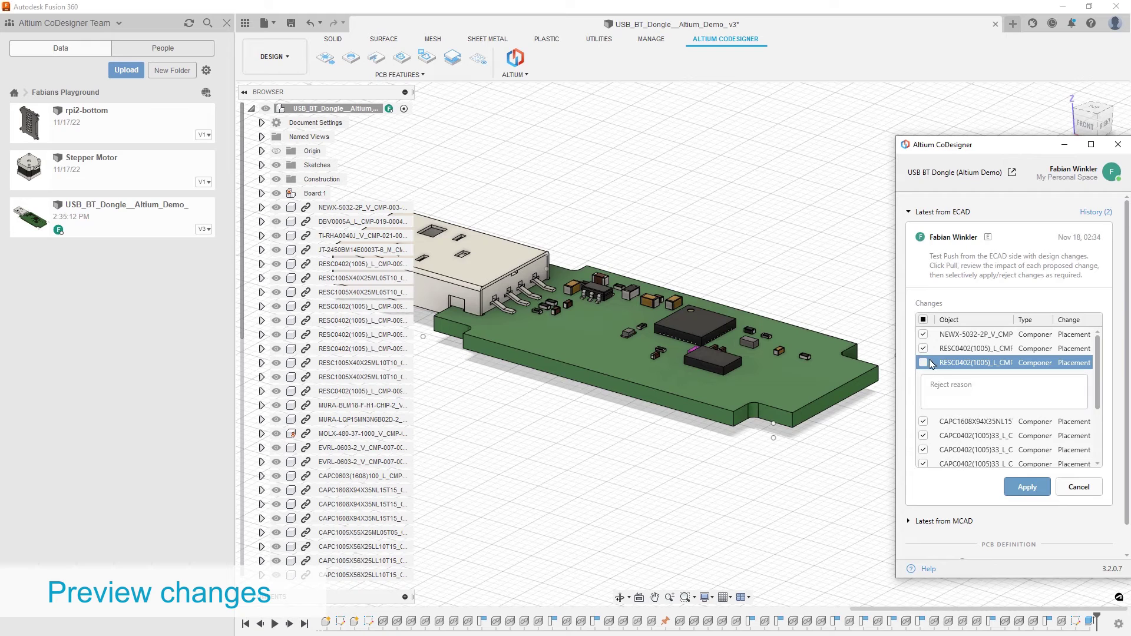
left_click(924, 362)
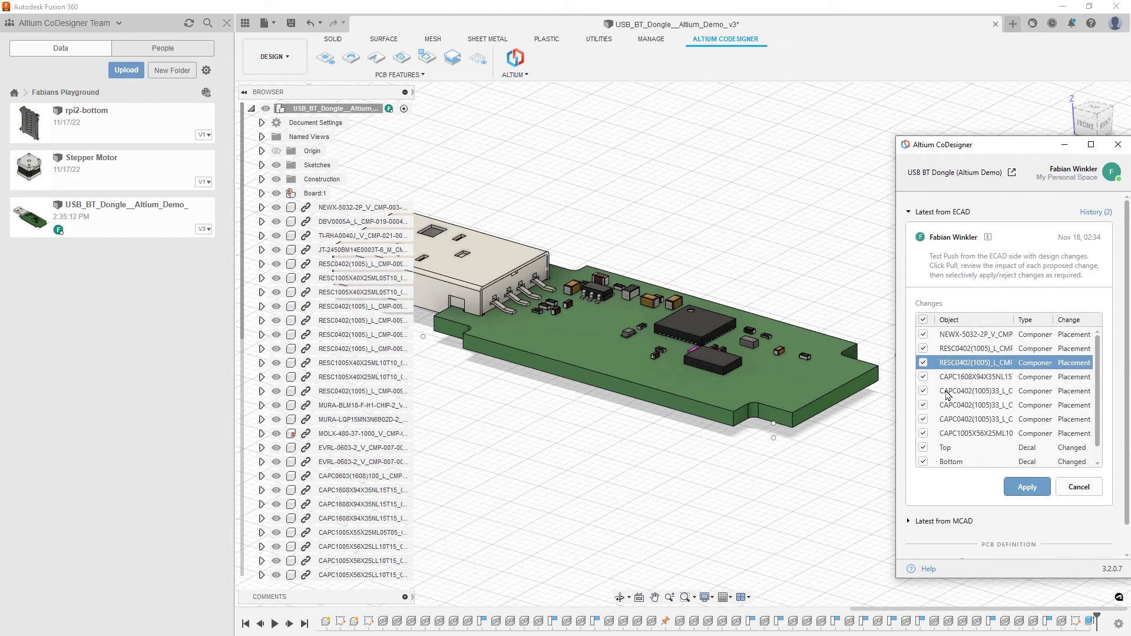
scroll(981, 398, "down", 1)
left_click(1025, 485)
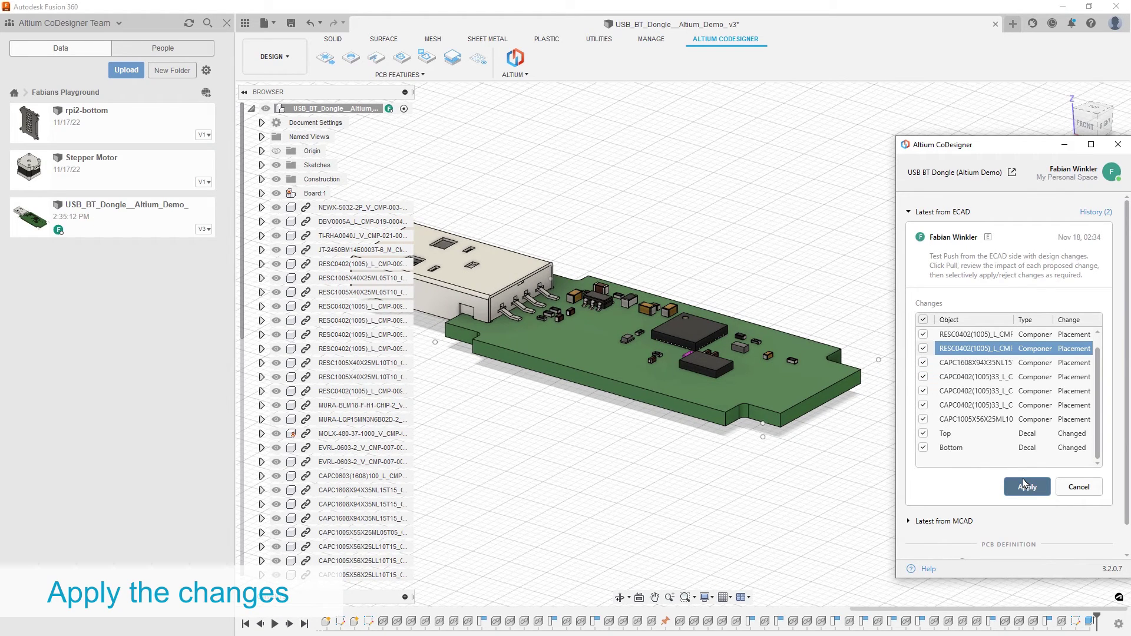
left_click(1025, 486)
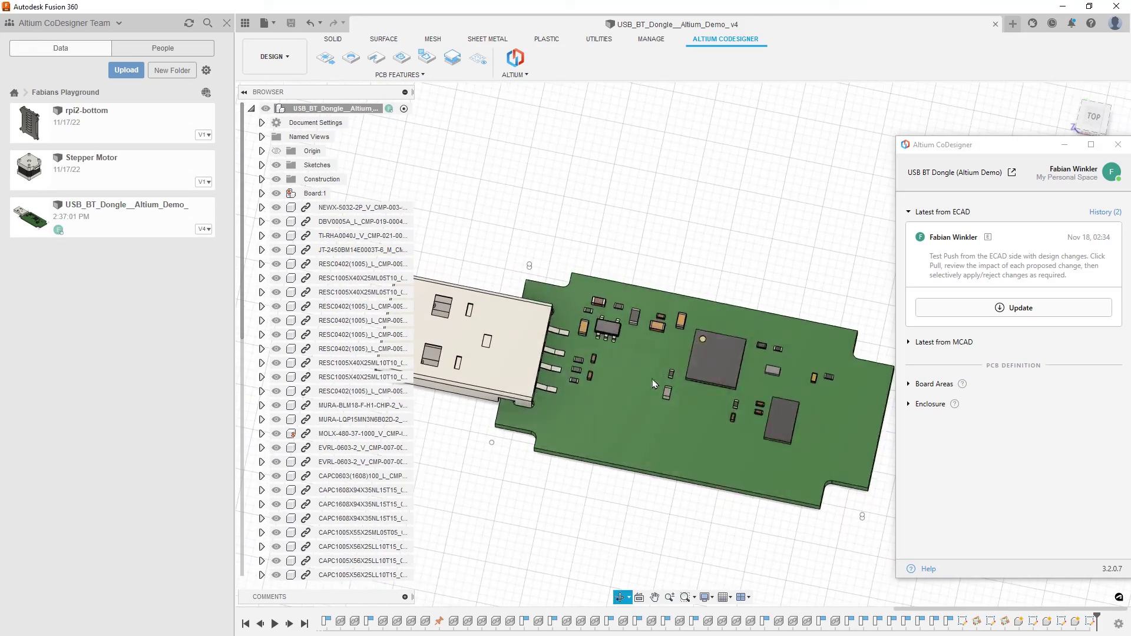
Turn on Advanced Geometry, then orbit the dongle to view its underside and an angled front.
left_click(477, 61)
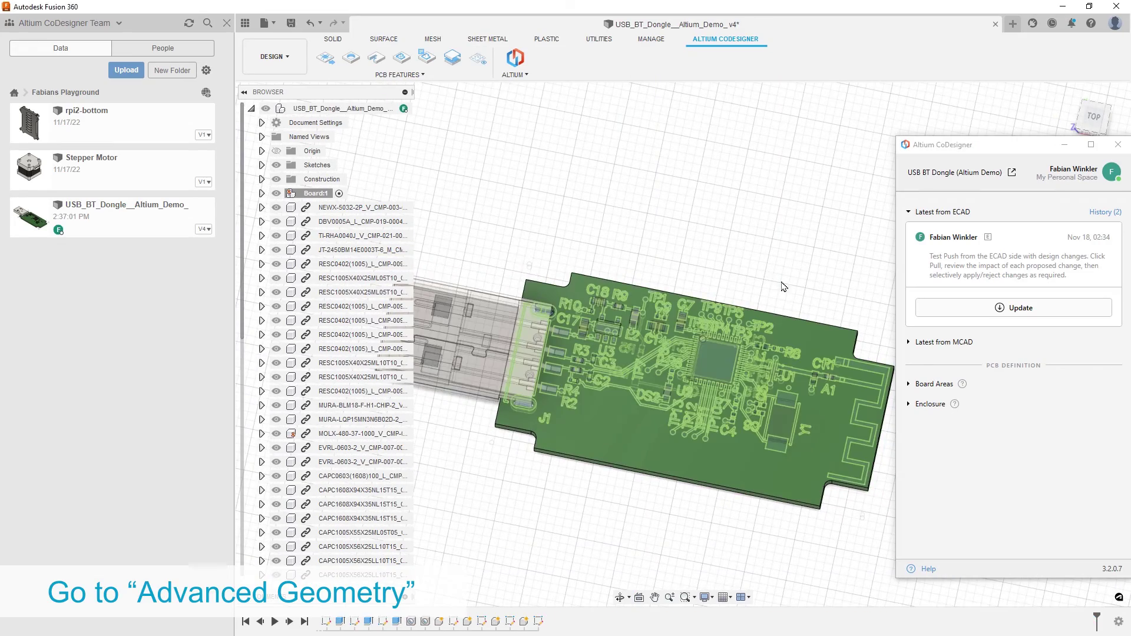
middle_click_drag(795, 265, 797, 154, "shift")
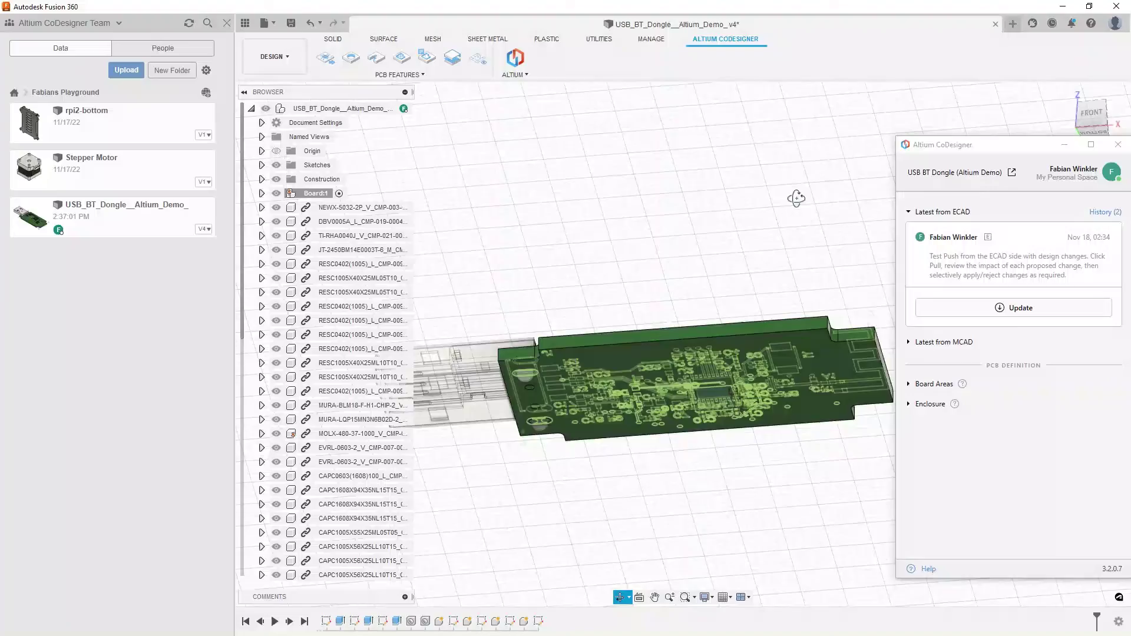
middle_click_drag(822, 208, 805, 330, "shift")
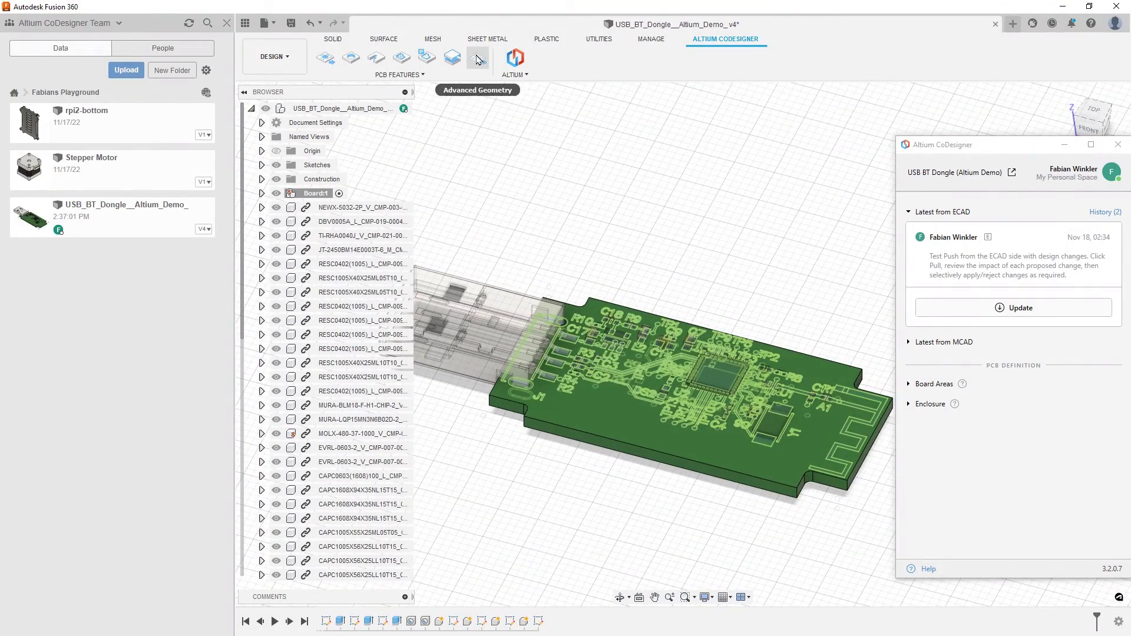
left_click_drag(977, 150, 932, 111)
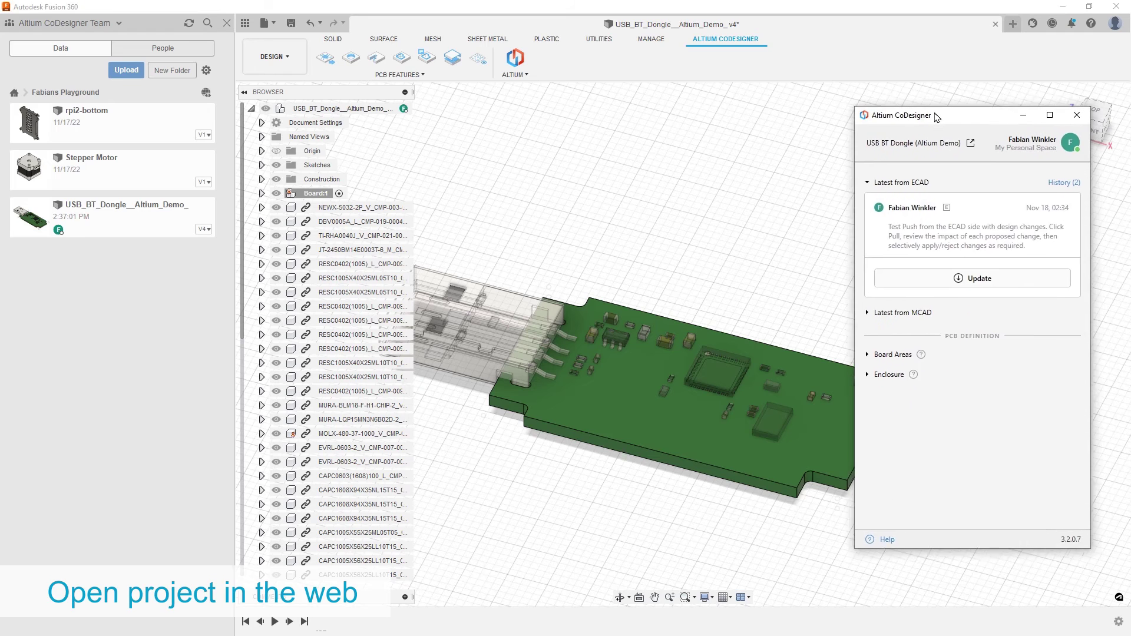
Open the dongle project on the web, view its PCB and flipped 3D board, then the 26-item BOM.
left_click(967, 134)
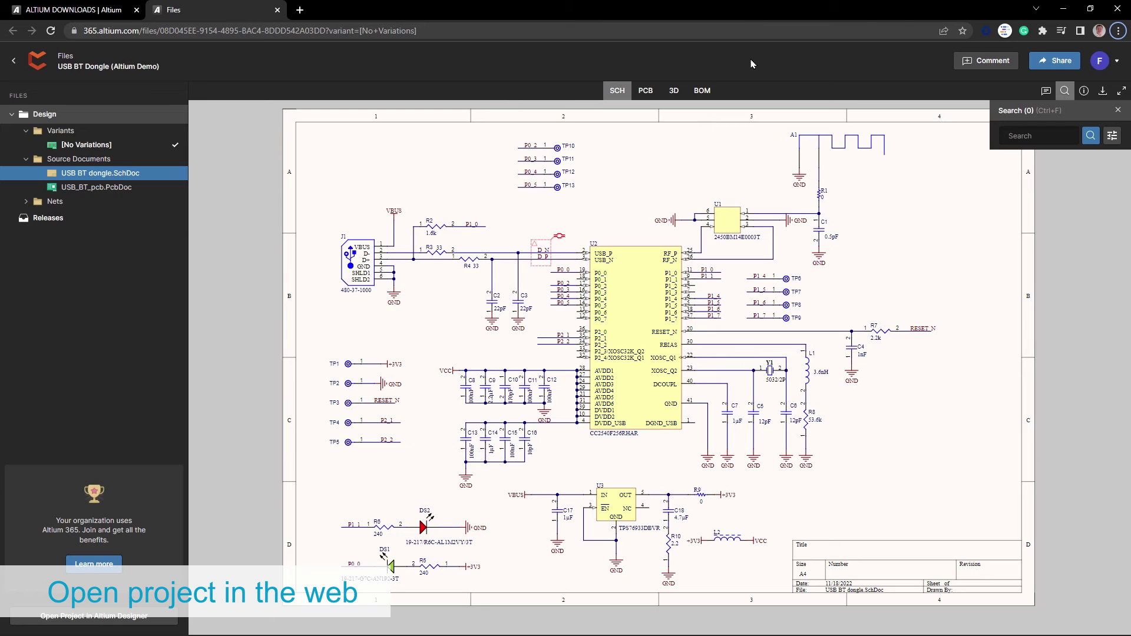
left_click(644, 92)
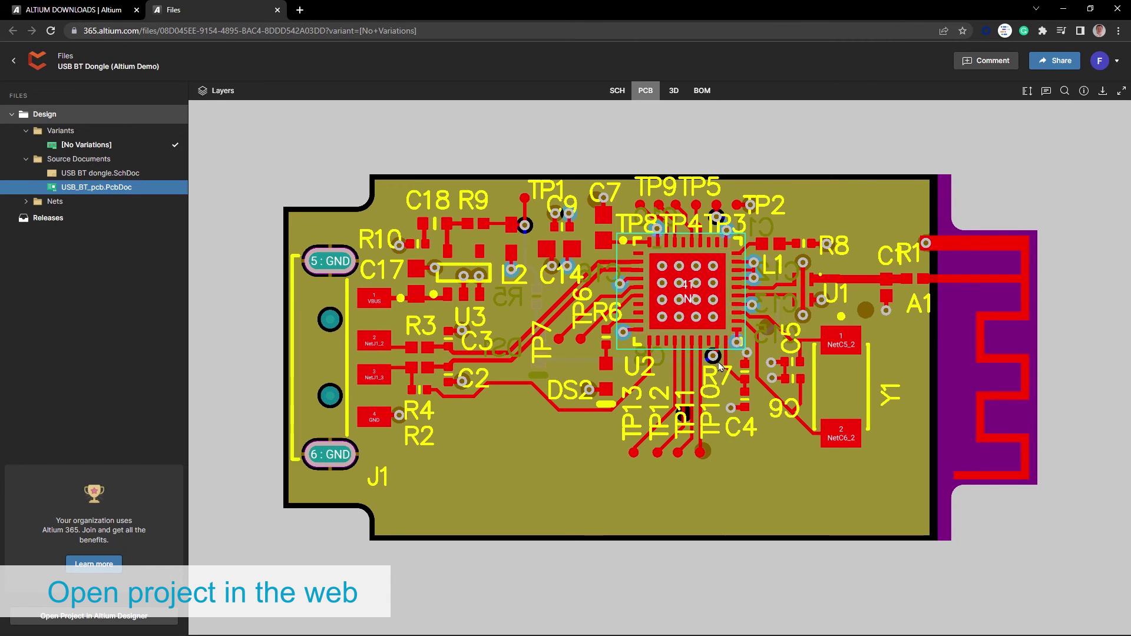
left_click(674, 91)
mouse_move(648, 495)
left_mouse_down()
mouse_move(749, 319)
mouse_move(589, 367)
mouse_move(571, 525)
left_mouse_up()
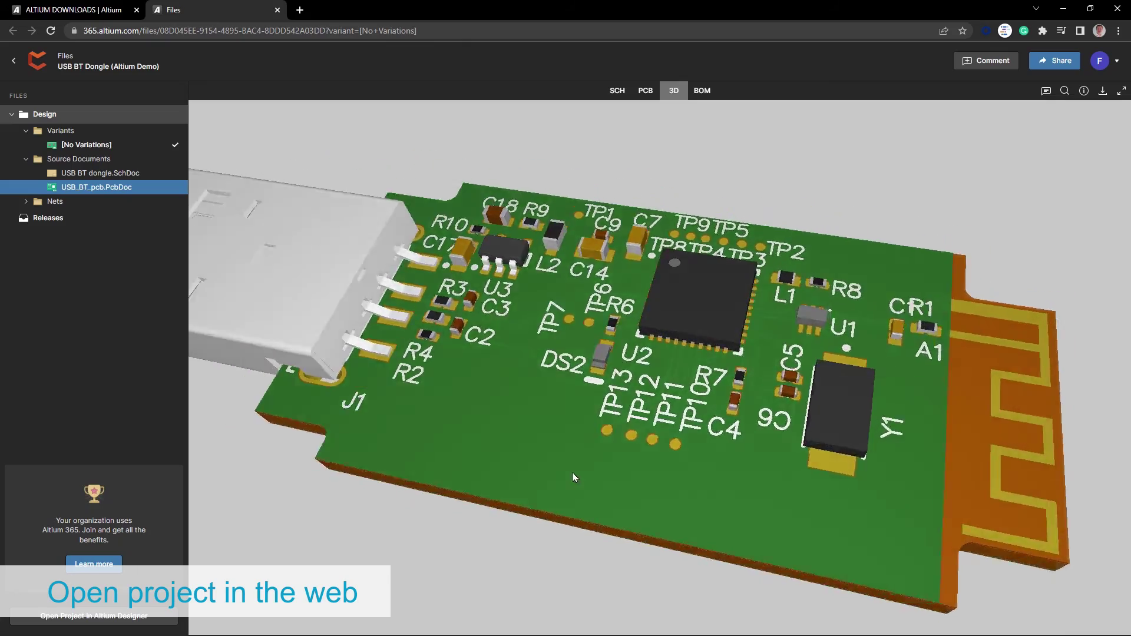
left_click_drag(571, 524, 738, 221)
left_click(702, 90)
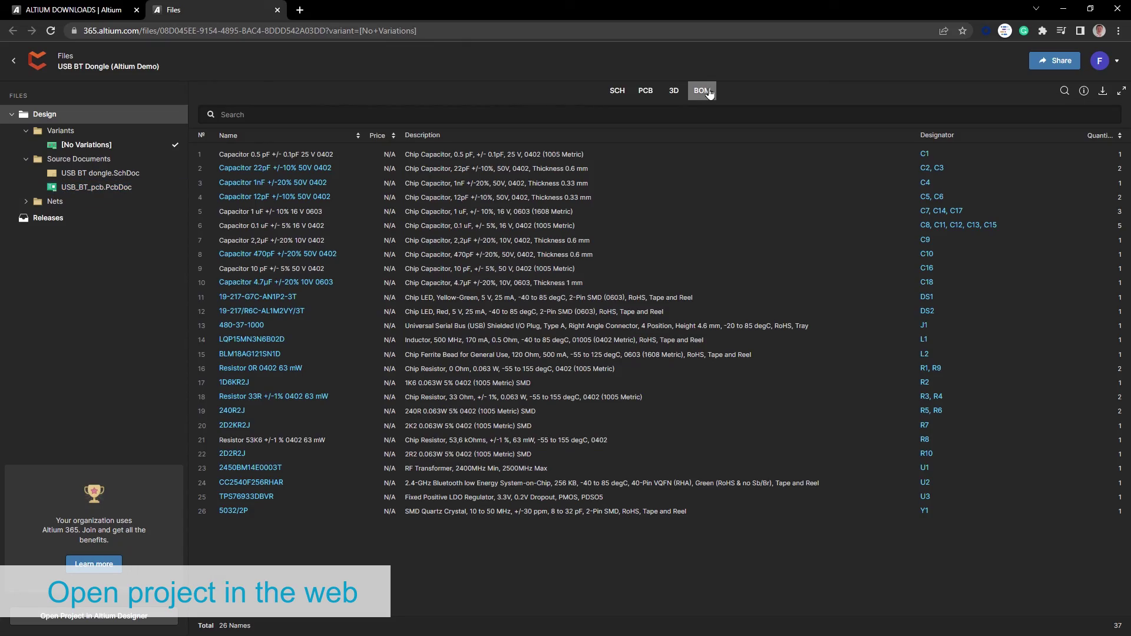